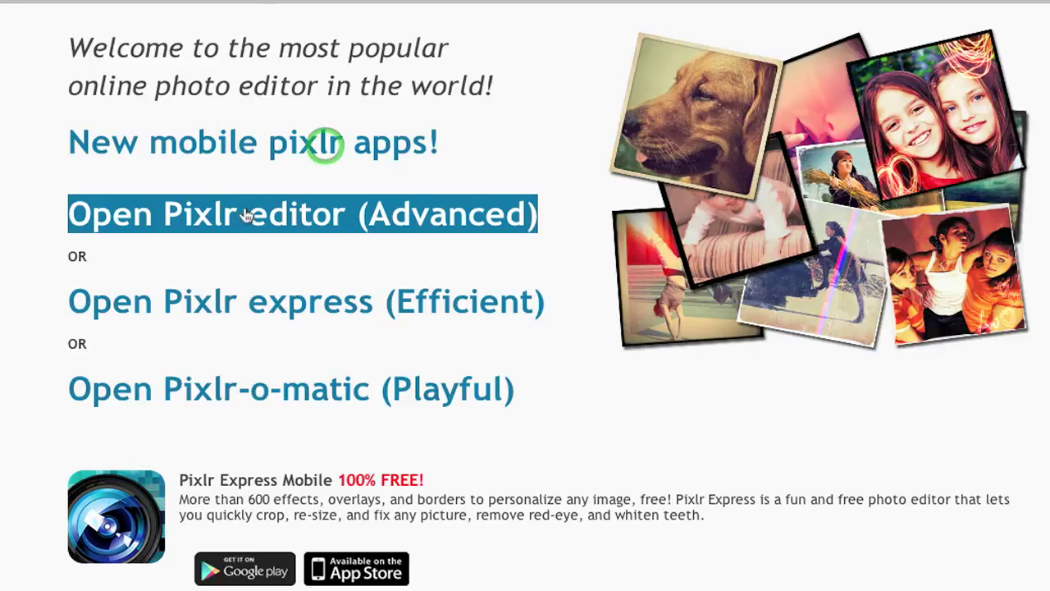
Open Pixlr editor (Advanced) and create a blank 800x600 px image, placing its window clear of the tool palette
{"action": "left_click", "coordinate": [254, 206]}
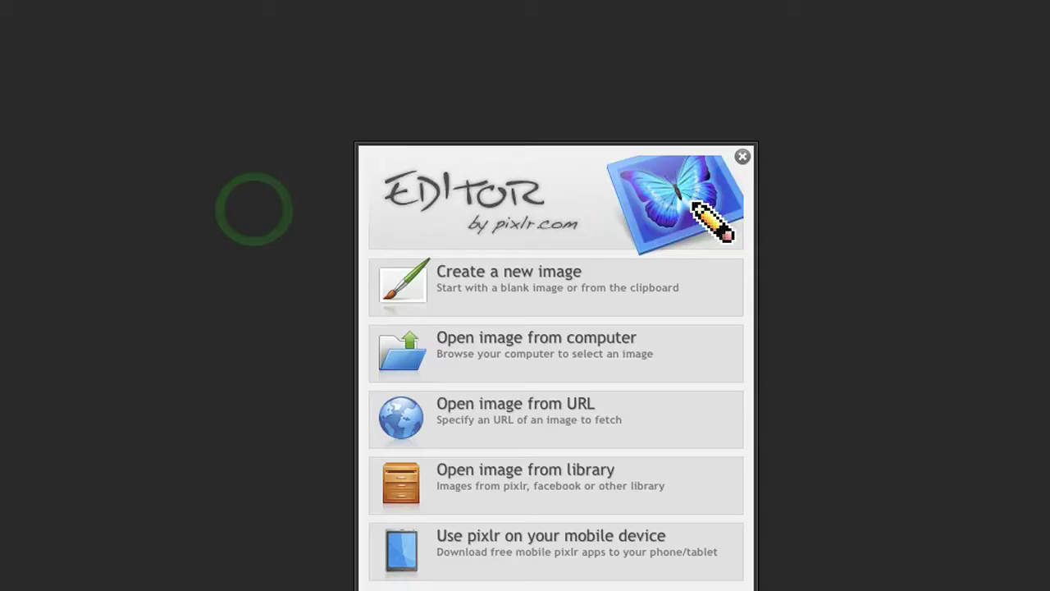
{"action": "left_click", "coordinate": [538, 279]}
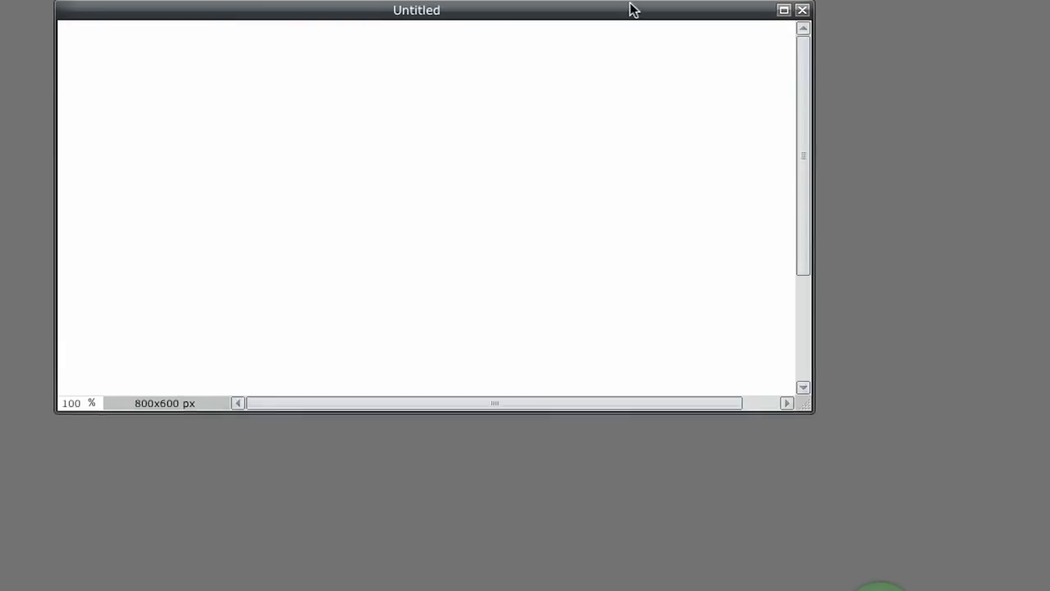
{"action": "left_click_drag", "start_coordinate": [631, 9], "coordinate": [702, 84]}
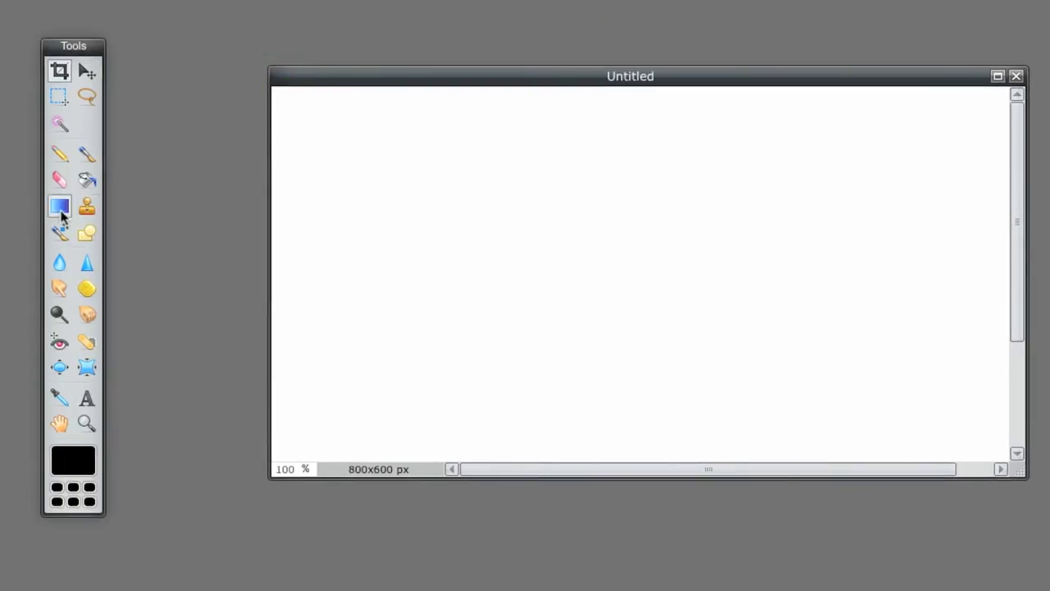
Add a new layer and fill it with a grey-blue-black gradient running from the canvas's upper right to its lower left
{"action": "left_click", "coordinate": [61, 207]}
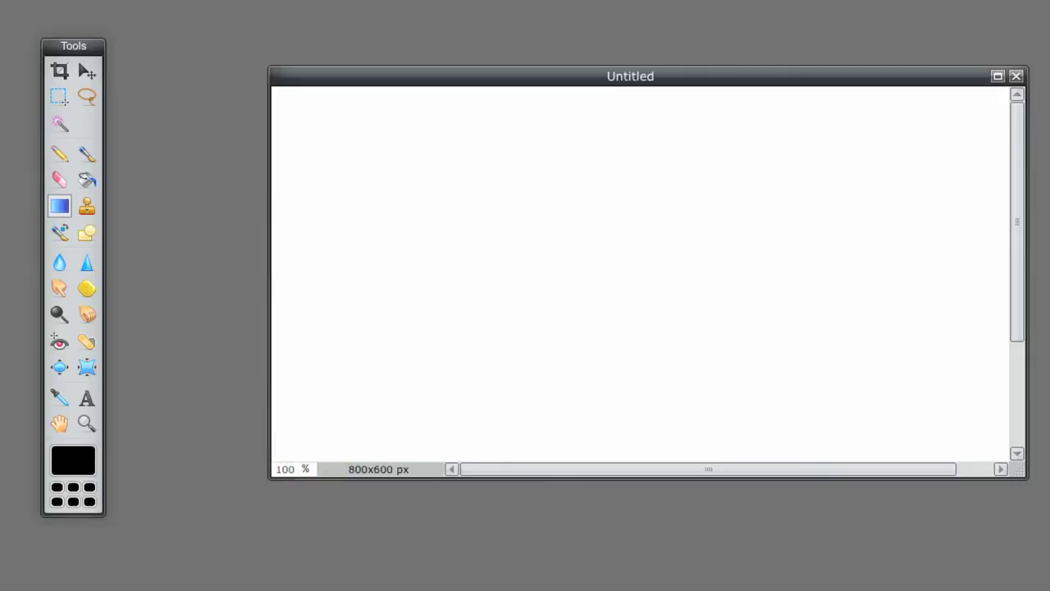
{"action": "key", "text": "ctrl+shift+n"}
{"action": "left_click_drag", "start_coordinate": [986, 133], "coordinate": [287, 433]}
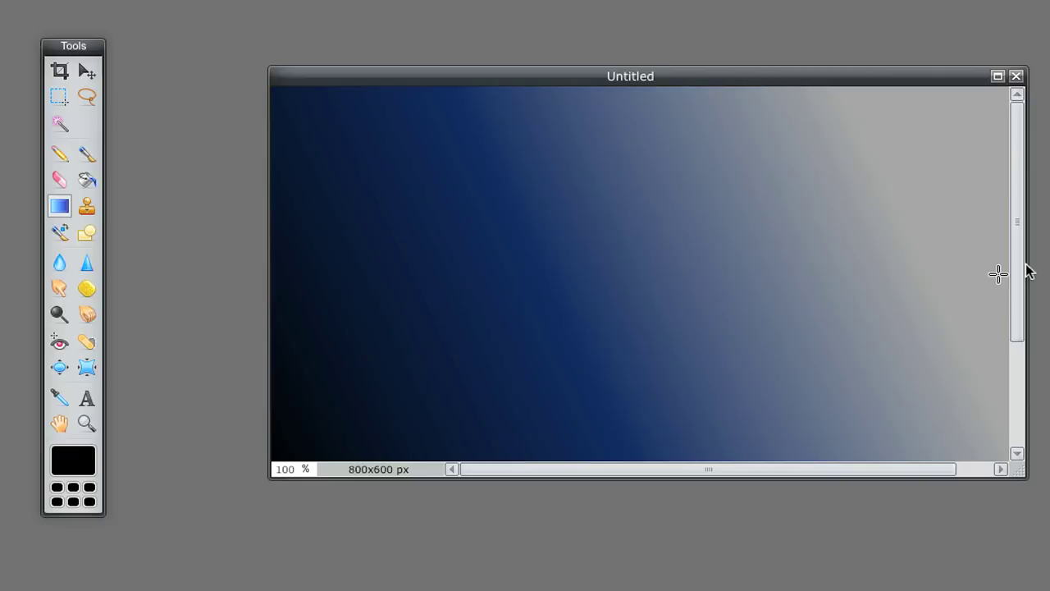
{"action": "left_click", "coordinate": [525, 83]}
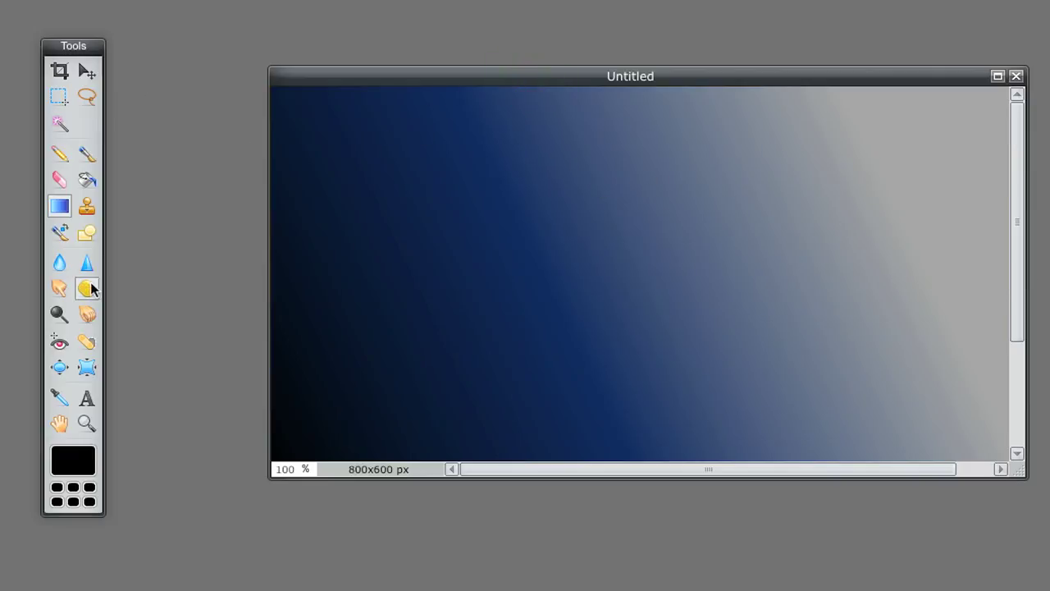
Add the text "My Awesome Website" near the upper part of the gradient image
{"action": "left_click", "coordinate": [85, 397]}
{"action": "left_click", "coordinate": [387, 171]}
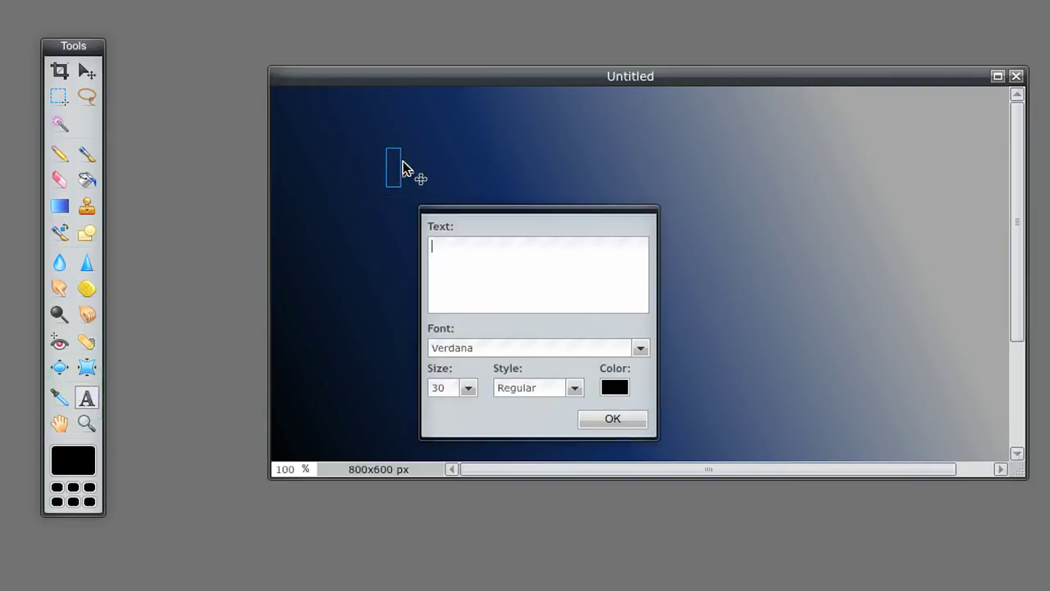
{"action": "type", "text": "My Awesome Website"}
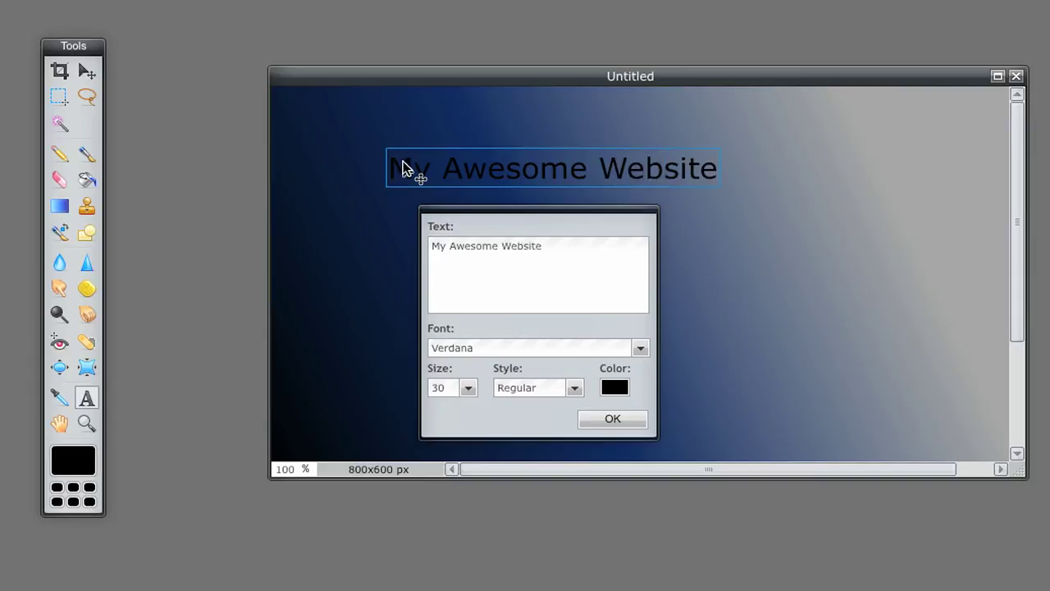
Change the color of the "My Awesome Website" text to near-white fffcfc
{"action": "left_click_drag", "start_coordinate": [565, 243], "coordinate": [428, 246]}
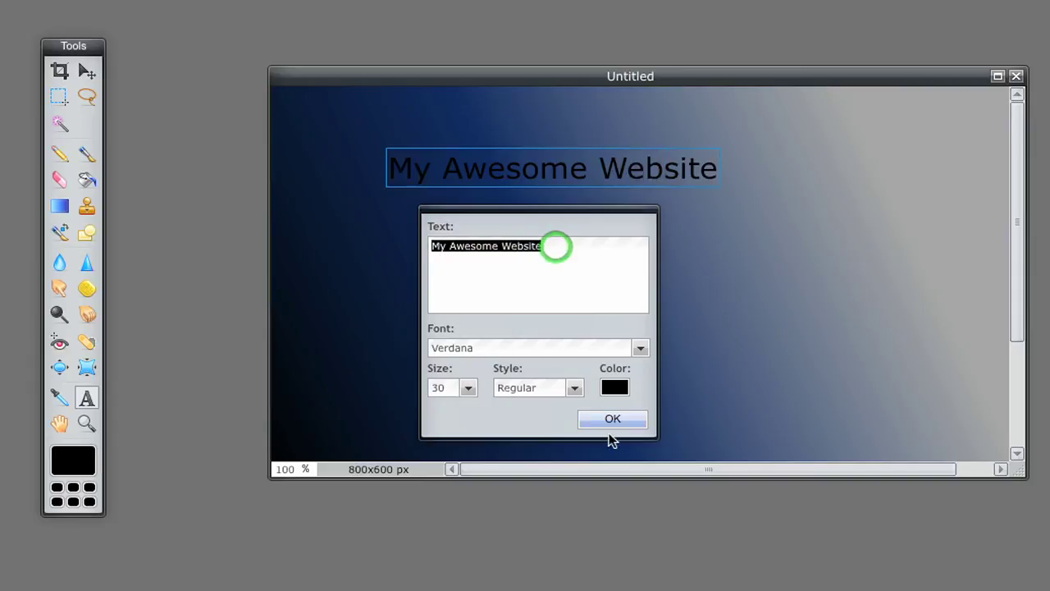
{"action": "left_click", "coordinate": [614, 387]}
{"action": "left_click", "coordinate": [425, 232]}
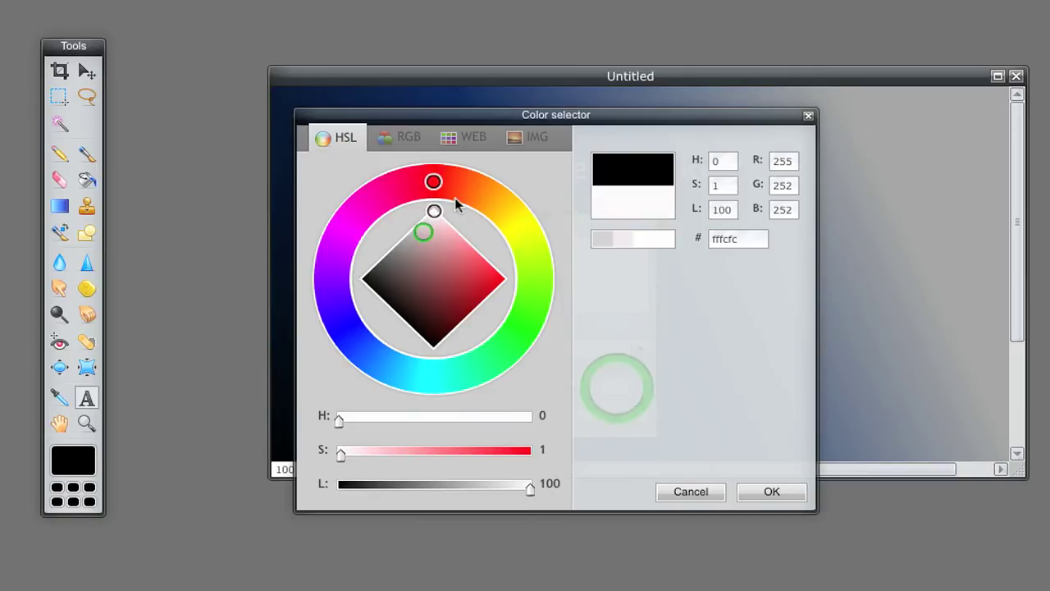
{"action": "left_click", "coordinate": [753, 492]}
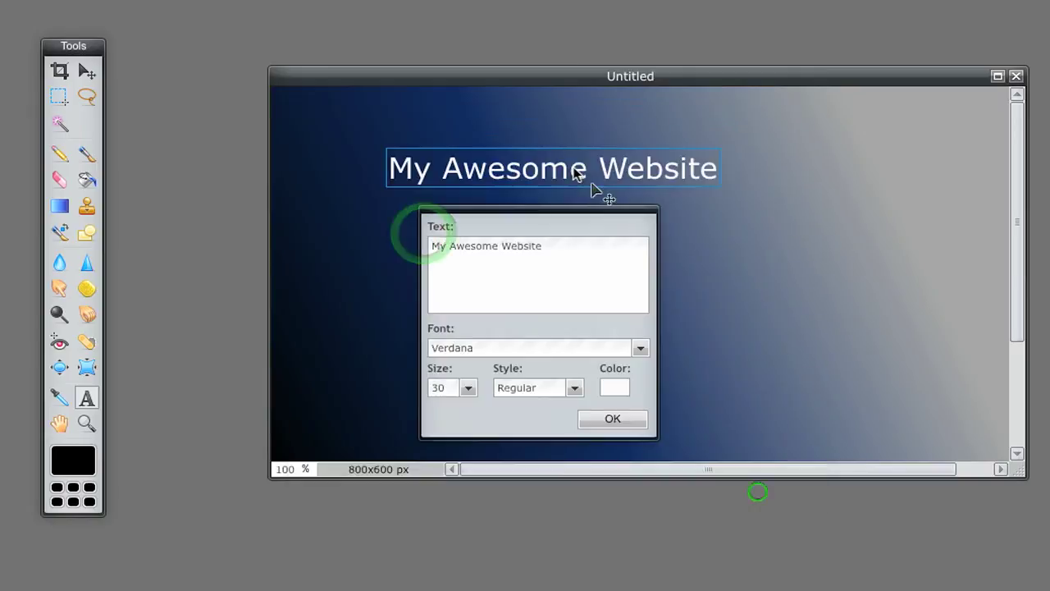
Set the title text size to 49 and move the text slightly higher on the canvas
{"action": "left_click", "coordinate": [468, 387]}
{"action": "mouse_move", "coordinate": [395, 408]}
{"action": "left_mouse_down"}
{"action": "mouse_move", "coordinate": [426, 408]}
{"action": "mouse_move", "coordinate": [407, 408]}
{"action": "left_mouse_up"}
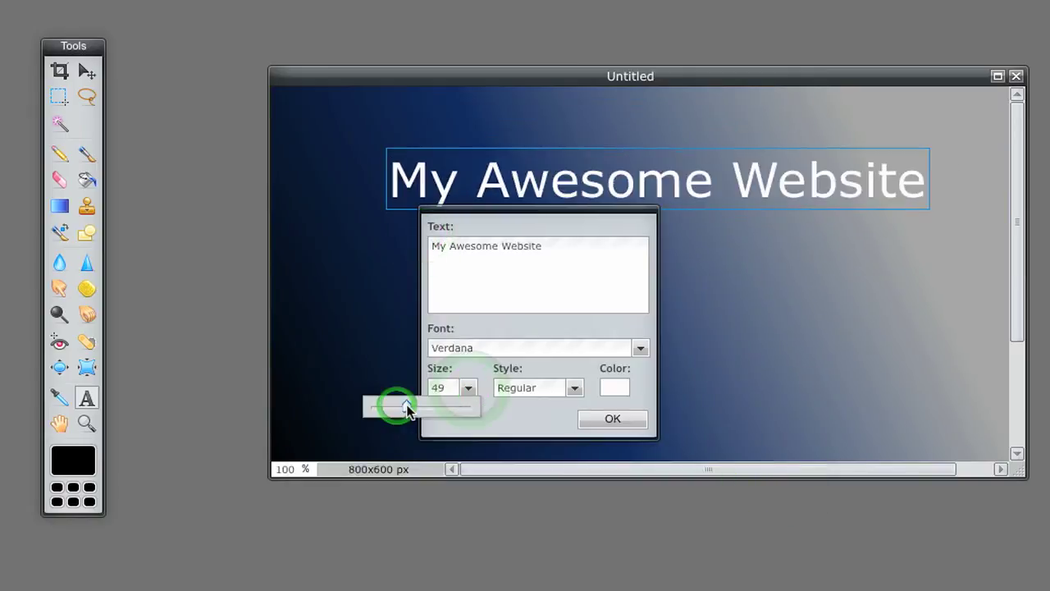
{"action": "left_click", "coordinate": [604, 420]}
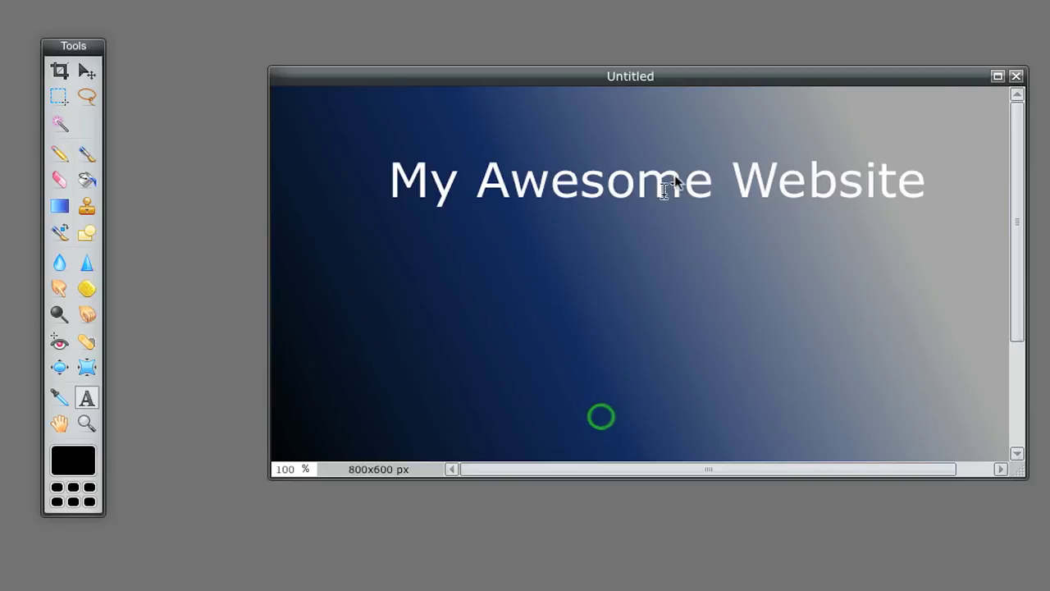
{"action": "left_click", "coordinate": [86, 70]}
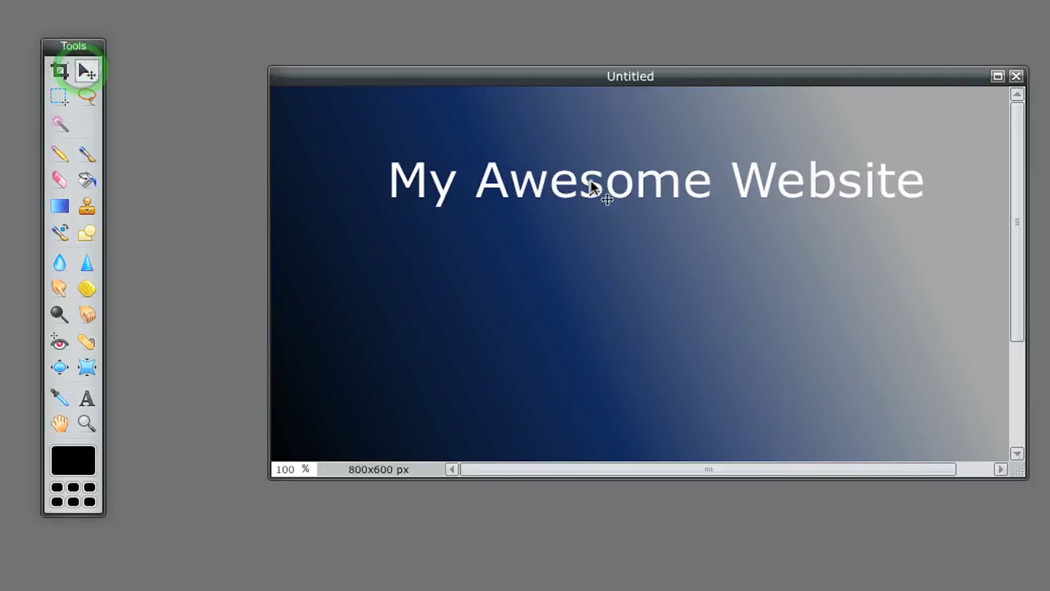
{"action": "left_click_drag", "start_coordinate": [604, 189], "coordinate": [615, 145]}
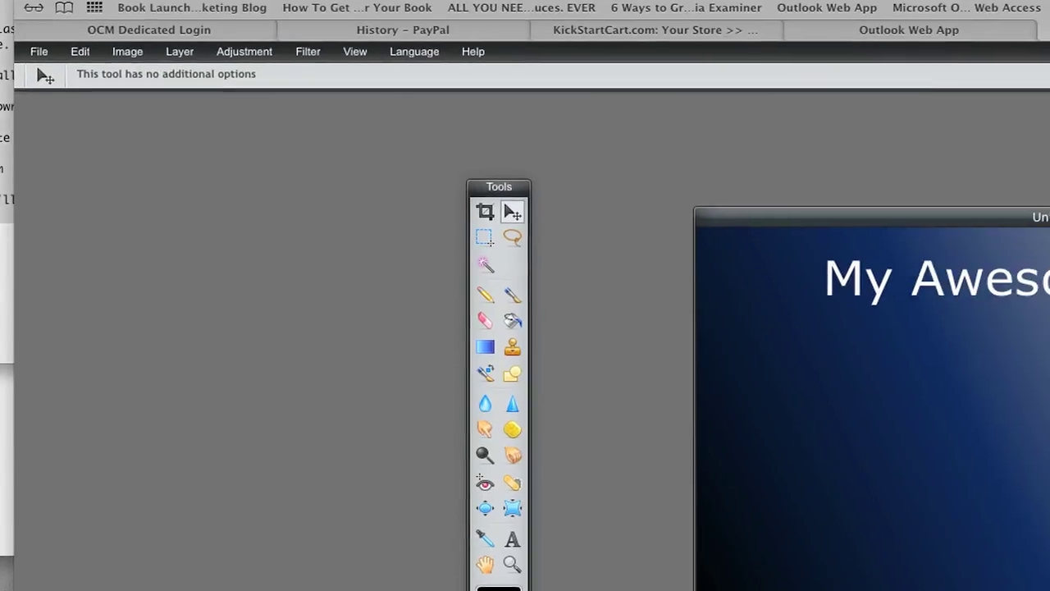
Open the image html5beta.jpg from a recently used folder on the computer
{"action": "left_click", "coordinate": [25, 49]}
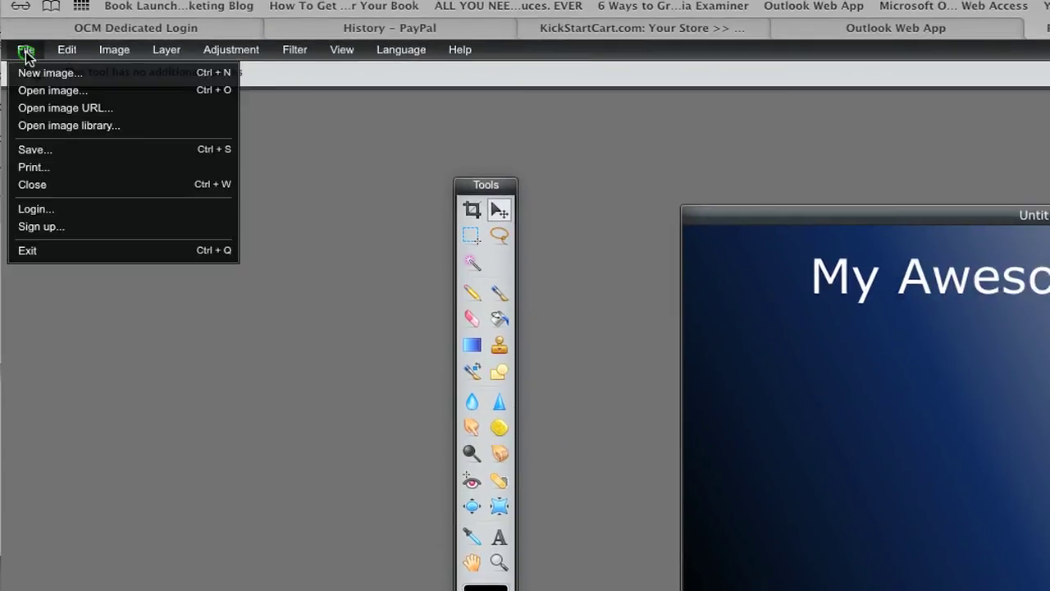
{"action": "left_click", "coordinate": [32, 90]}
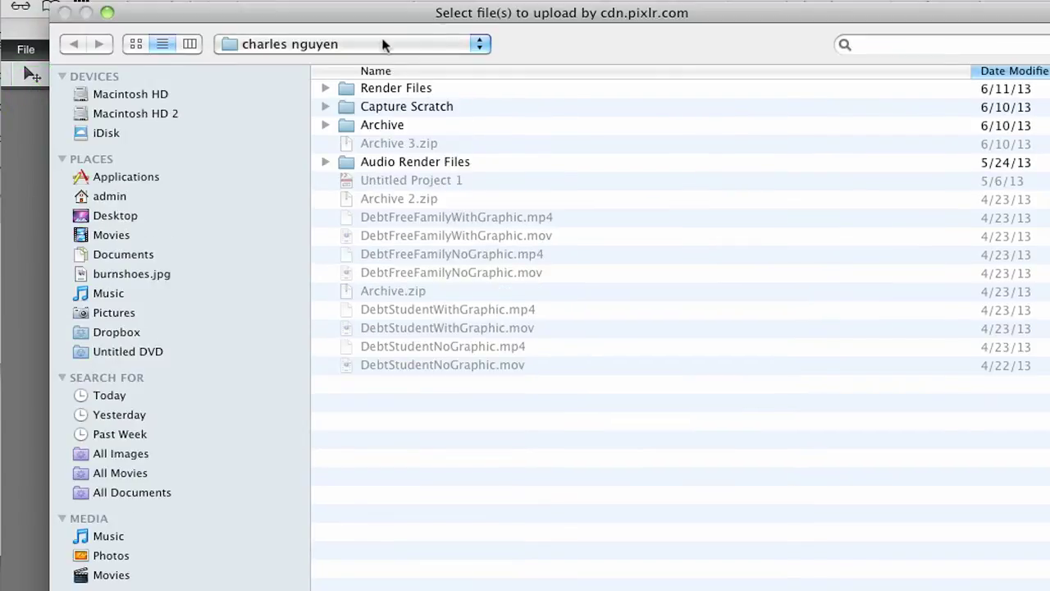
{"action": "left_click", "coordinate": [380, 41]}
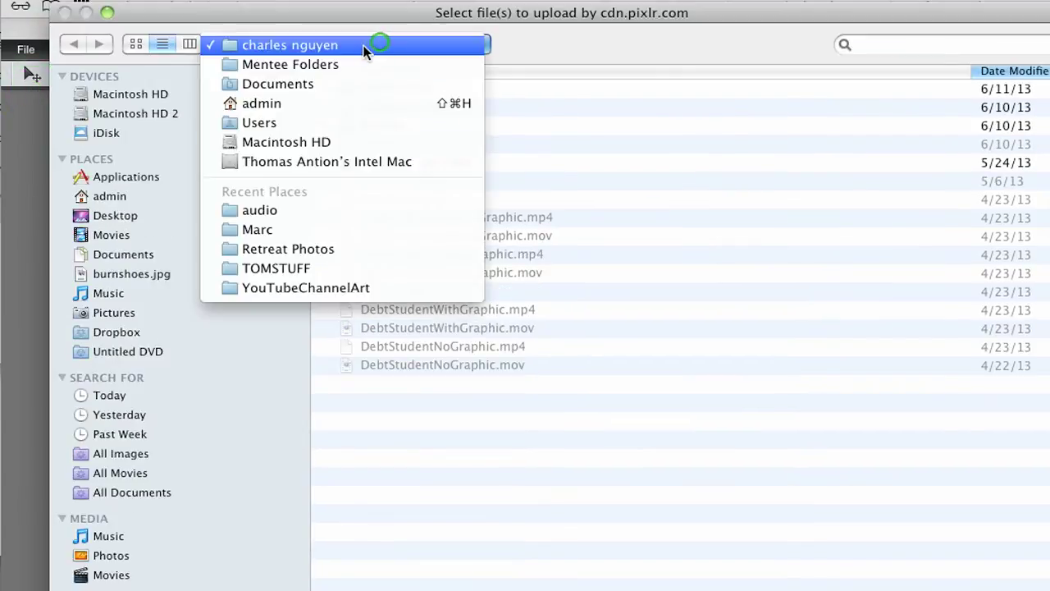
{"action": "left_click", "coordinate": [288, 230]}
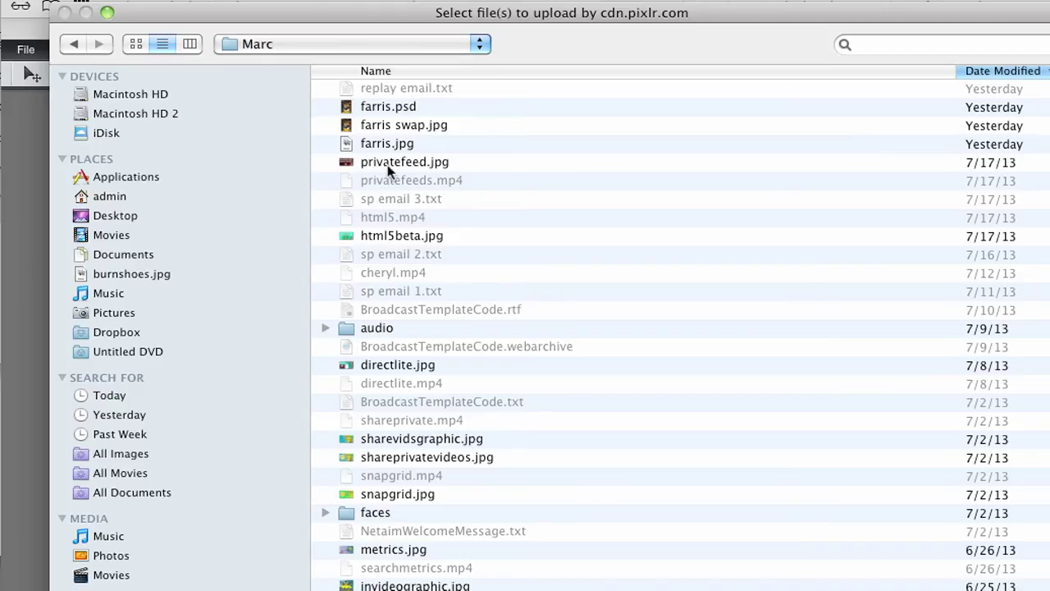
{"action": "double_click", "coordinate": [401, 238]}
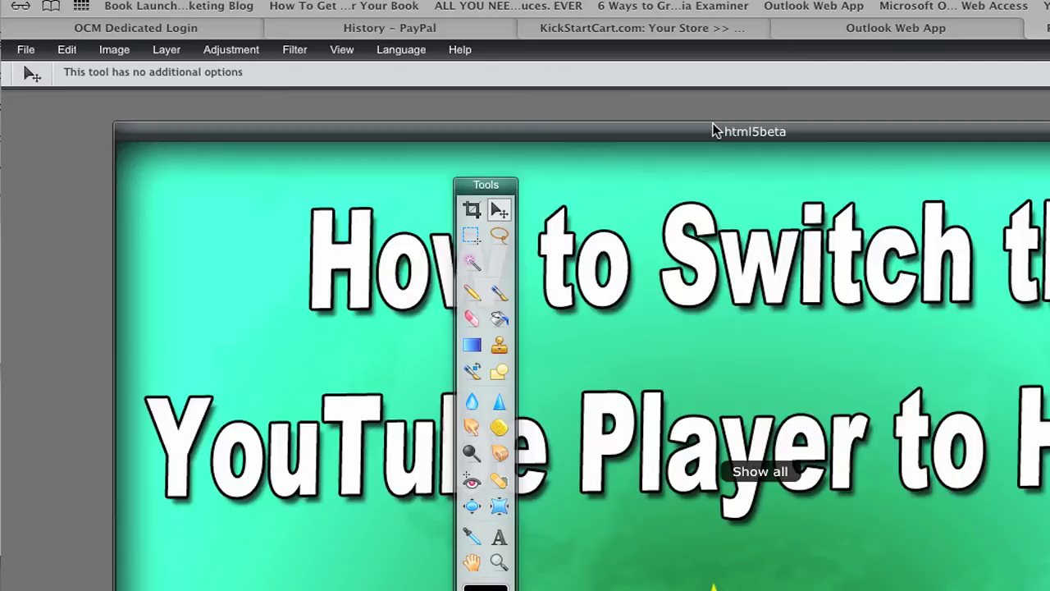
Shrink the html5beta window and arrange it below and beside the Untitled window so both images are accessible
{"action": "left_click_drag", "start_coordinate": [712, 131], "coordinate": [267, 145]}
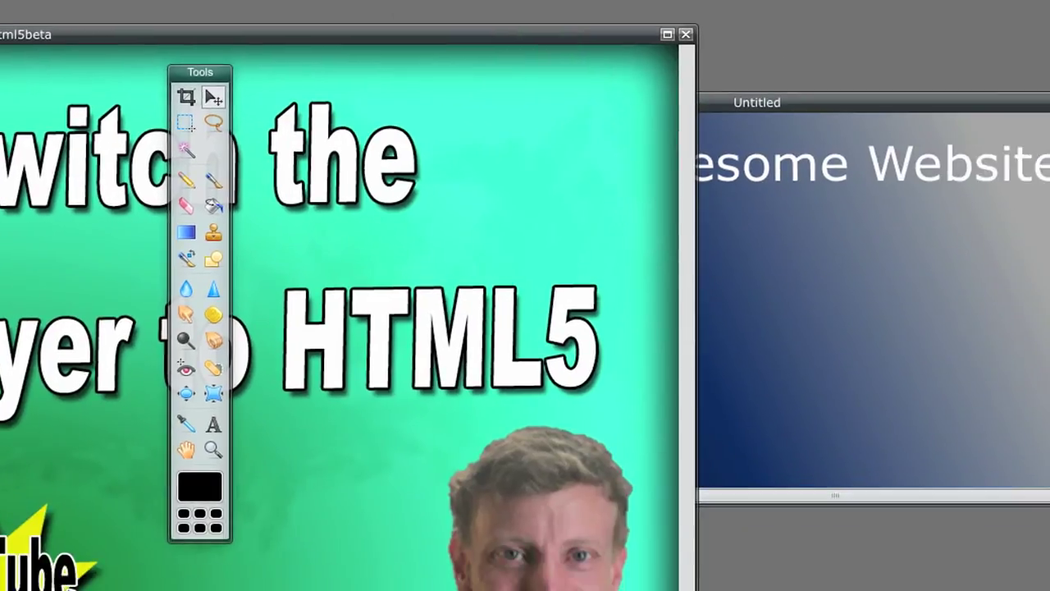
{"action": "left_click_drag", "start_coordinate": [693, 586], "coordinate": [92, 337]}
{"action": "left_click_drag", "start_coordinate": [484, 118], "coordinate": [543, 252]}
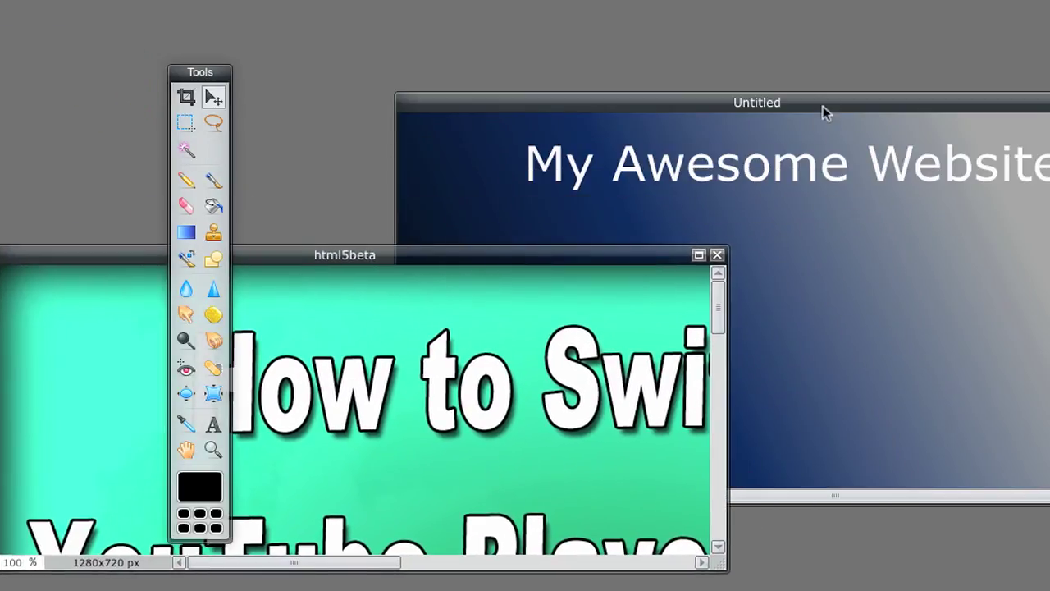
{"action": "left_click_drag", "start_coordinate": [738, 102], "coordinate": [585, 40]}
{"action": "left_click_drag", "start_coordinate": [691, 31], "coordinate": [708, 23]}
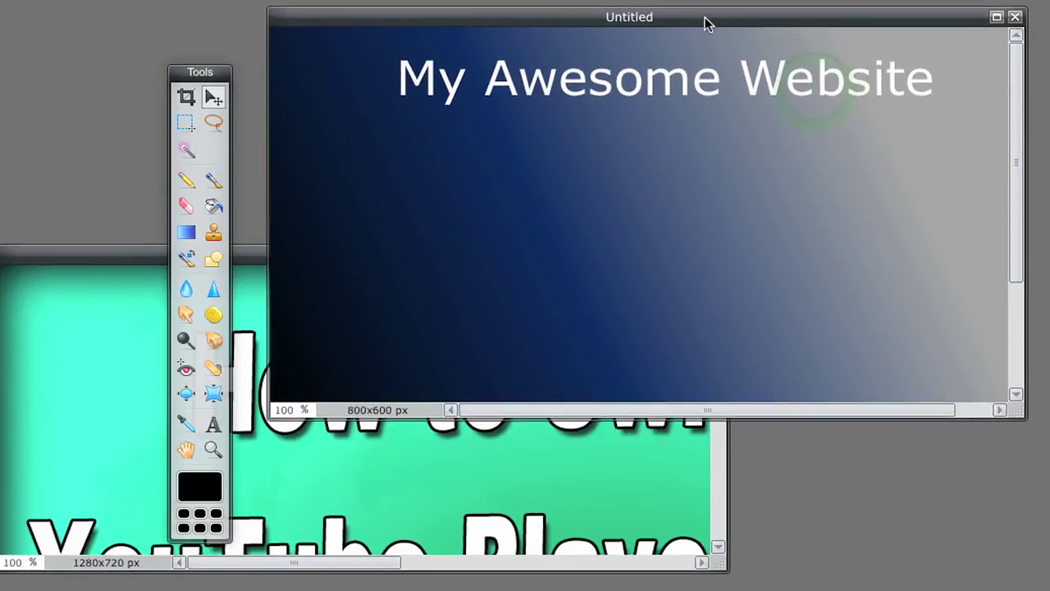
{"action": "left_click_drag", "start_coordinate": [152, 254], "coordinate": [244, 228]}
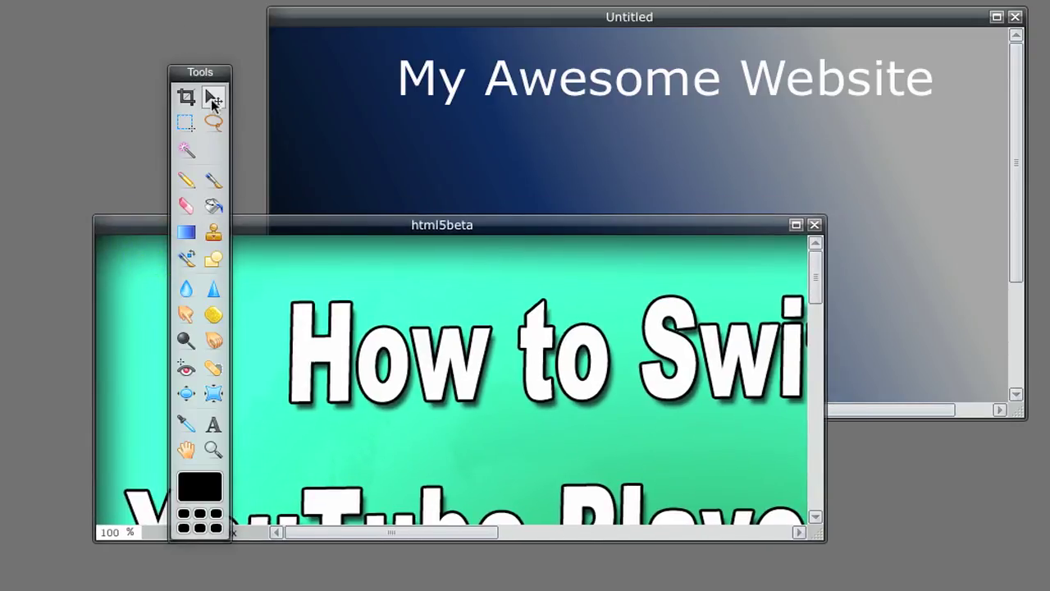
Unlock the Background layer of html5beta and try to move its picture onto the Untitled image with the Move tool
{"action": "left_click", "coordinate": [212, 98]}
{"action": "left_click_drag", "start_coordinate": [1049, 217], "coordinate": [776, 115]}
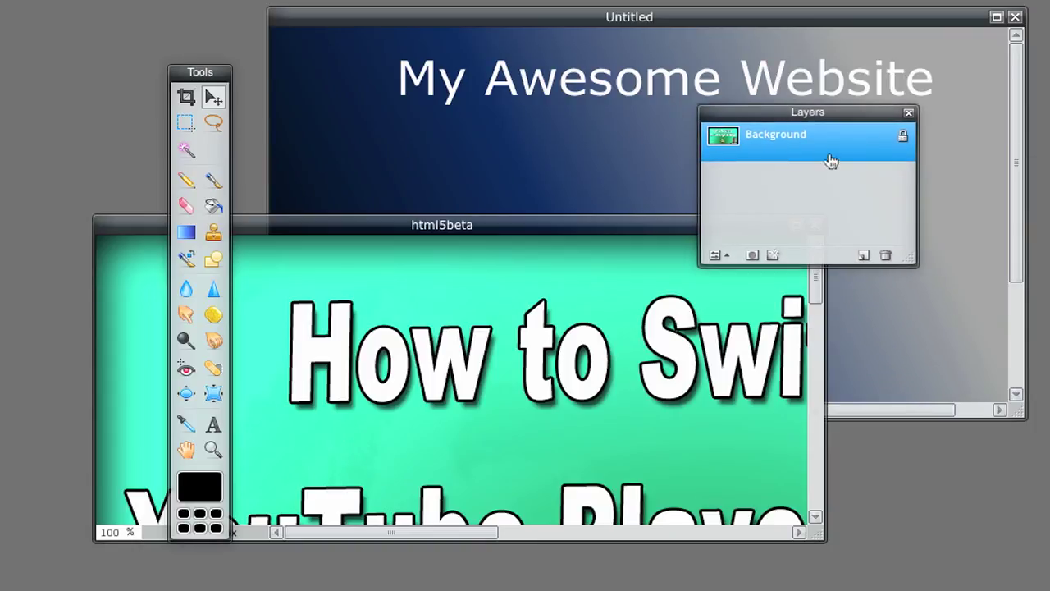
{"action": "left_click", "coordinate": [904, 143]}
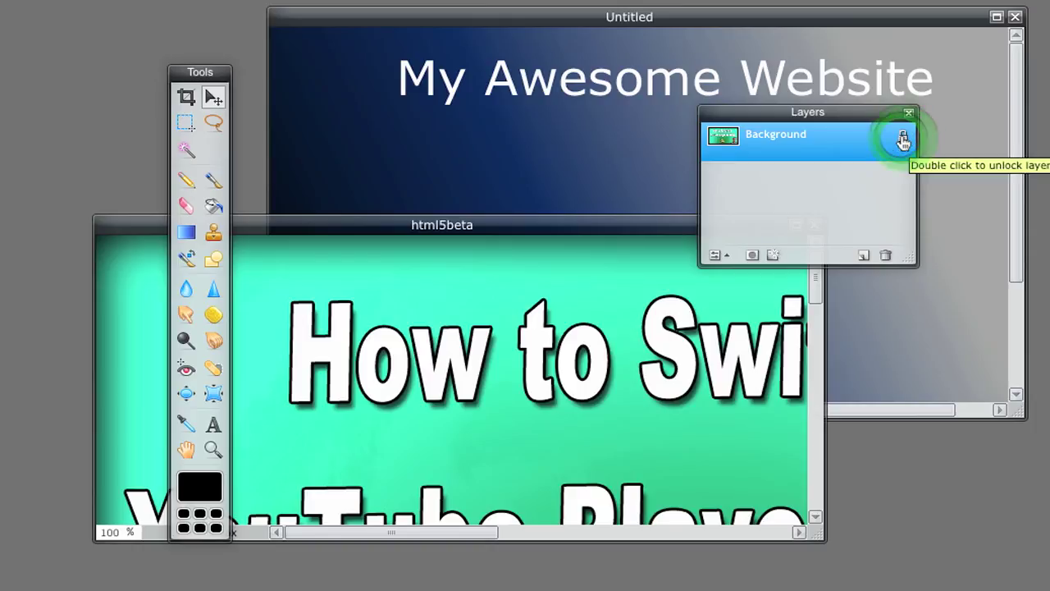
{"action": "double_click", "coordinate": [903, 138]}
{"action": "left_click_drag", "start_coordinate": [824, 112], "coordinate": [1049, 116]}
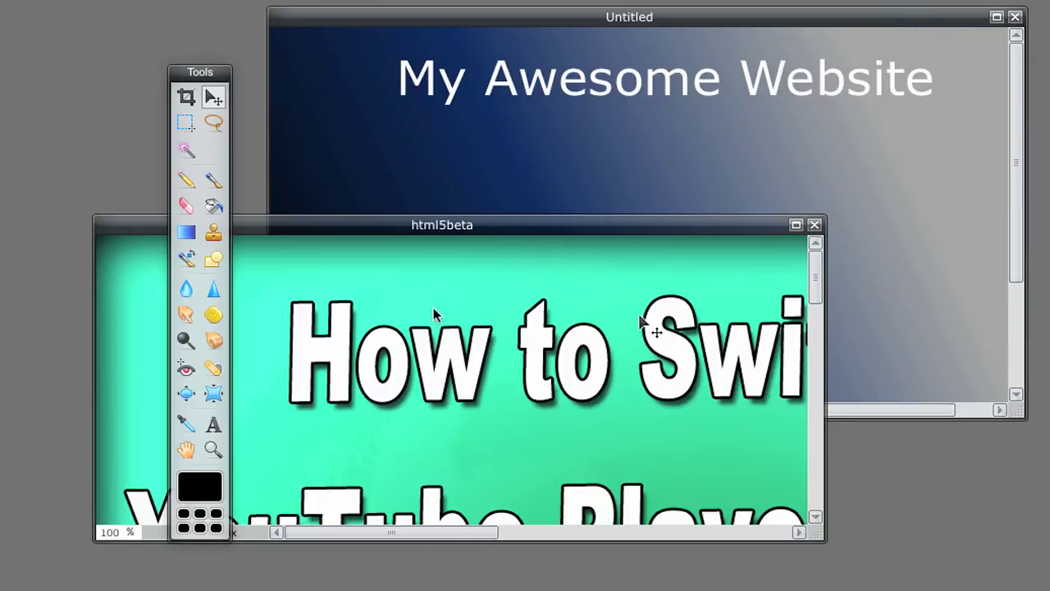
{"action": "left_click_drag", "start_coordinate": [426, 349], "coordinate": [944, 50]}
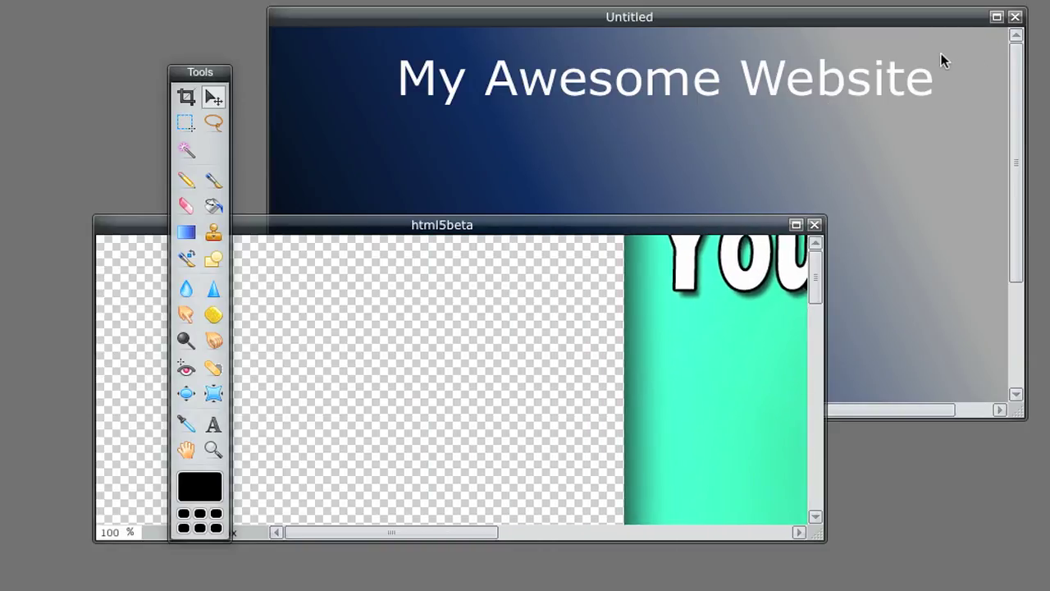
Copy Layer 0 from html5beta into the Untitled image as a new layer above the title text
{"action": "left_click_drag", "start_coordinate": [1049, 126], "coordinate": [895, 101]}
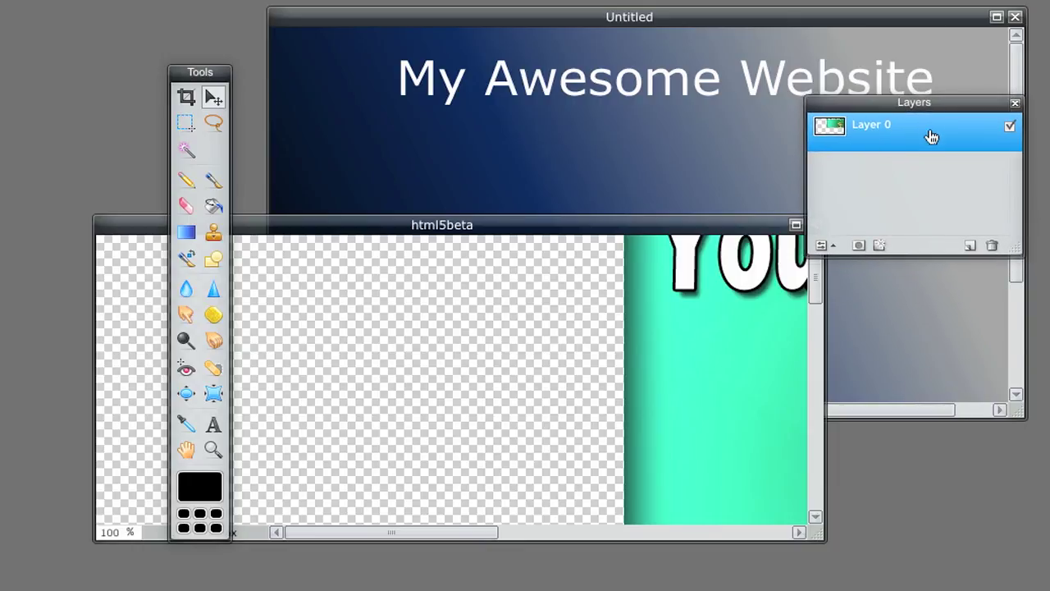
{"action": "left_click_drag", "start_coordinate": [572, 227], "coordinate": [607, 205]}
{"action": "left_click_drag", "start_coordinate": [885, 106], "coordinate": [952, 96]}
{"action": "left_click_drag", "start_coordinate": [927, 139], "coordinate": [606, 127]}
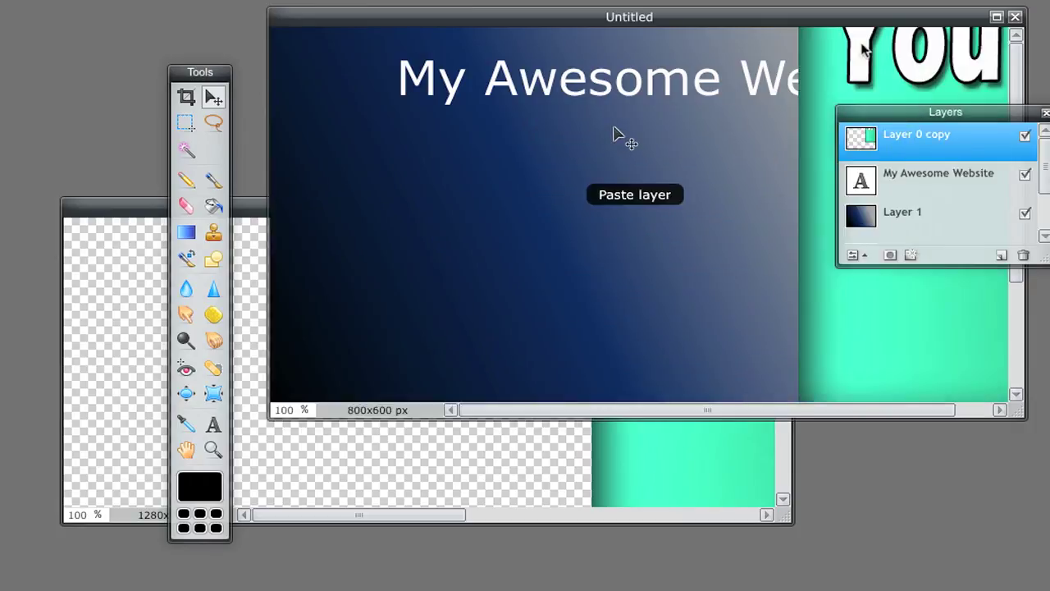
Scale the pasted html5beta picture down to a small thumbnail with Free Transform, place it below the title text, and apply the transformation
{"action": "left_click_drag", "start_coordinate": [976, 86], "coordinate": [462, 234]}
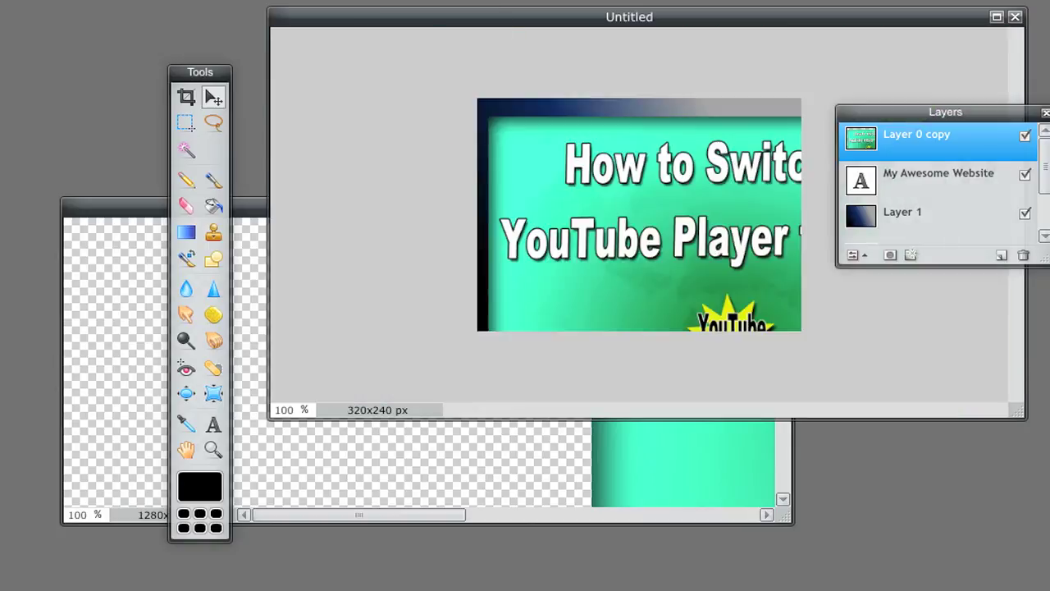
{"action": "key", "text": "ctrl+t"}
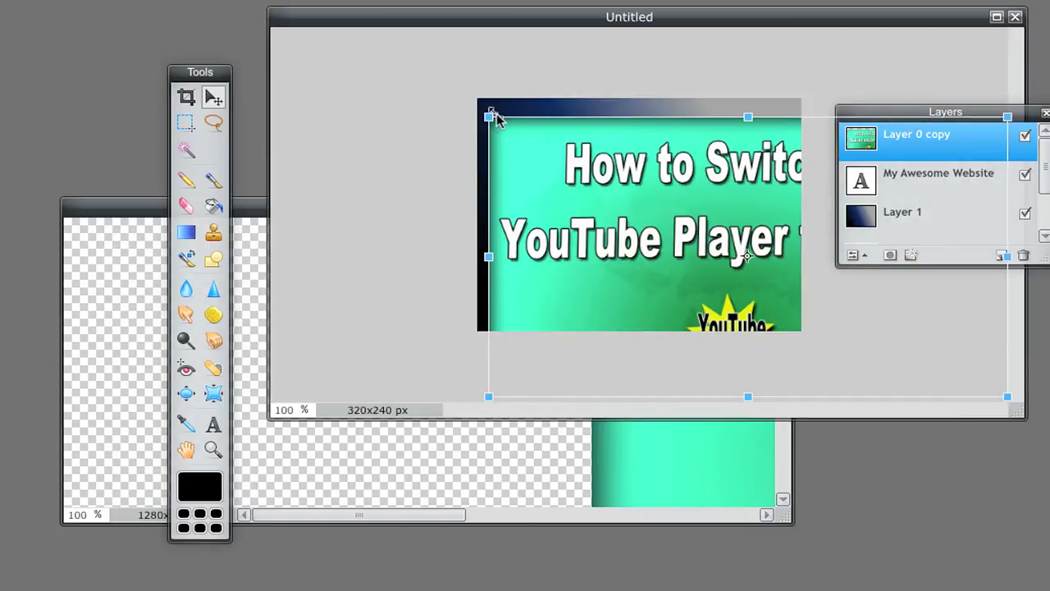
{"action": "left_click_drag", "start_coordinate": [489, 116], "coordinate": [685, 205]}
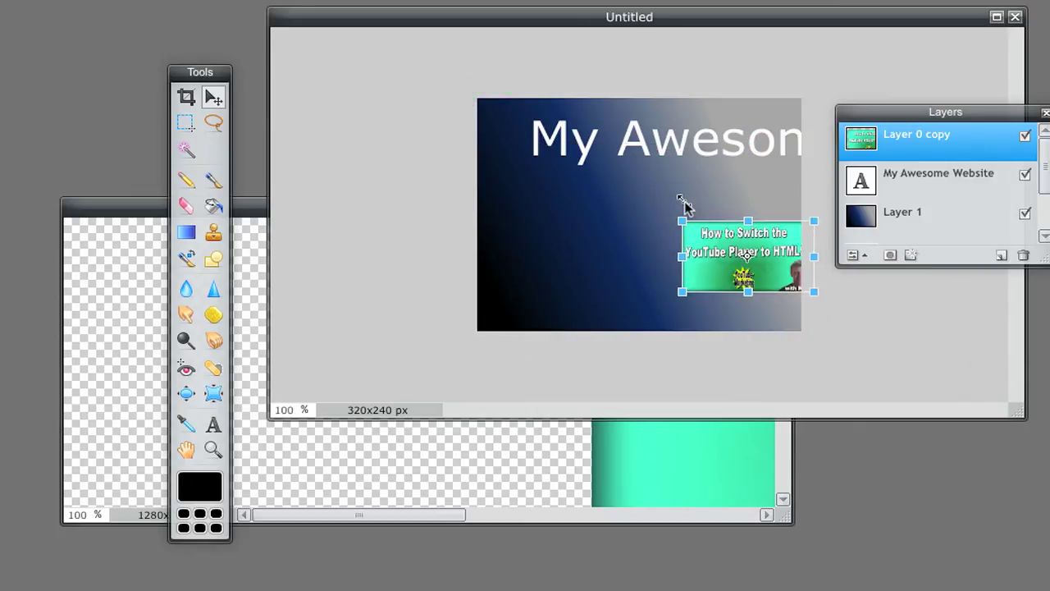
{"action": "left_click_drag", "start_coordinate": [716, 249], "coordinate": [618, 236]}
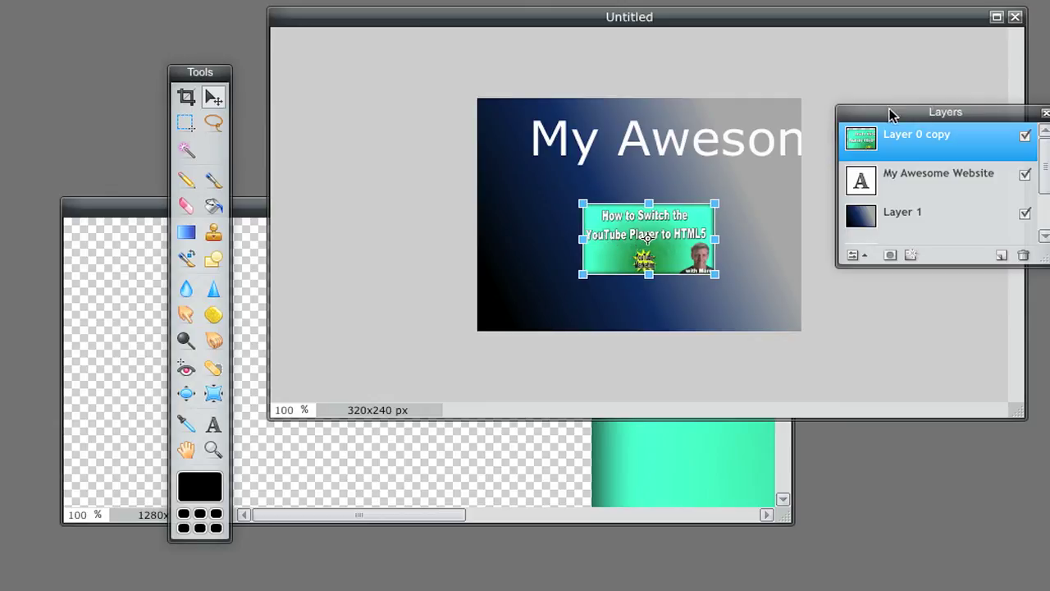
{"action": "left_click", "coordinate": [990, 113]}
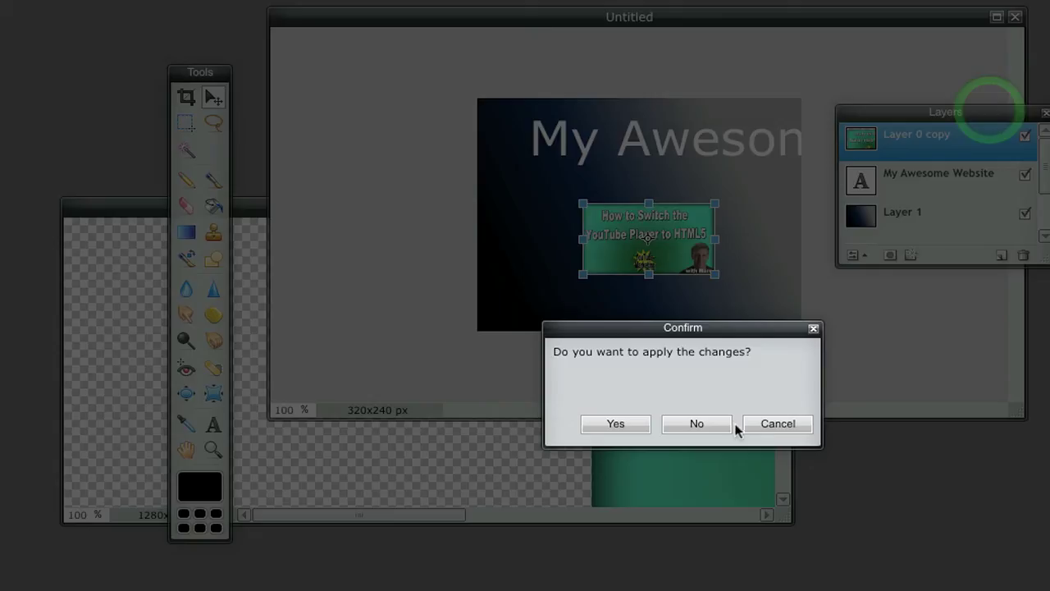
{"action": "left_click", "coordinate": [767, 425]}
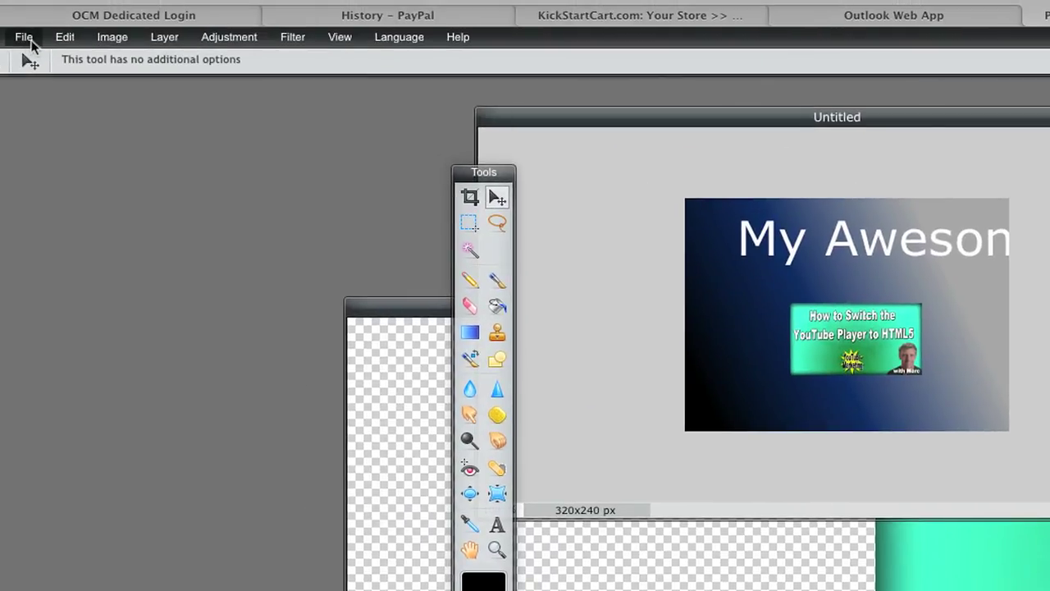
Open the image privatefeed.jpg from the computer
{"action": "left_click", "coordinate": [25, 38]}
{"action": "left_click", "coordinate": [35, 78]}
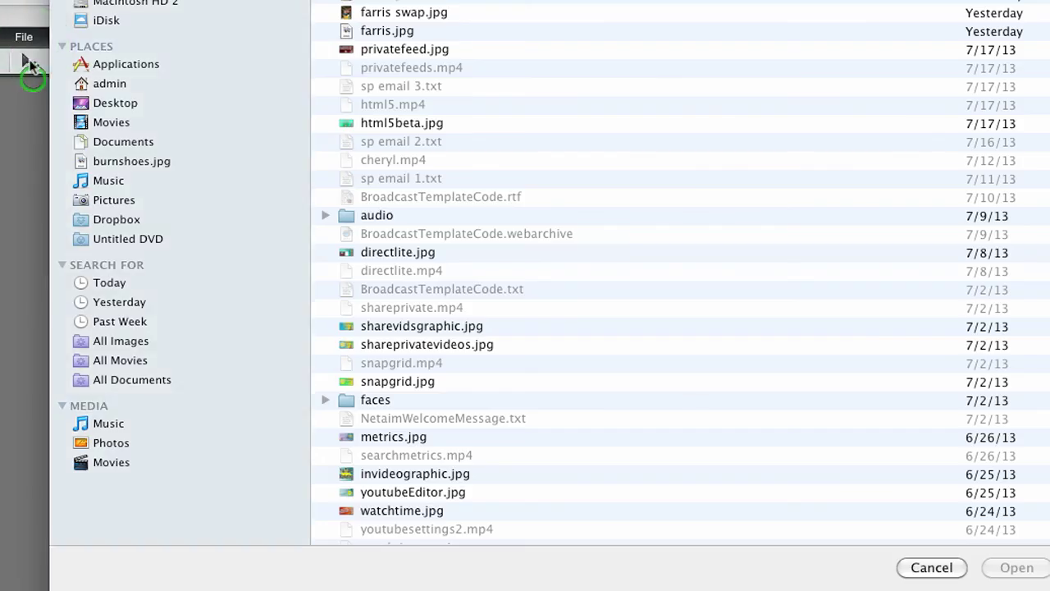
{"action": "double_click", "coordinate": [421, 51]}
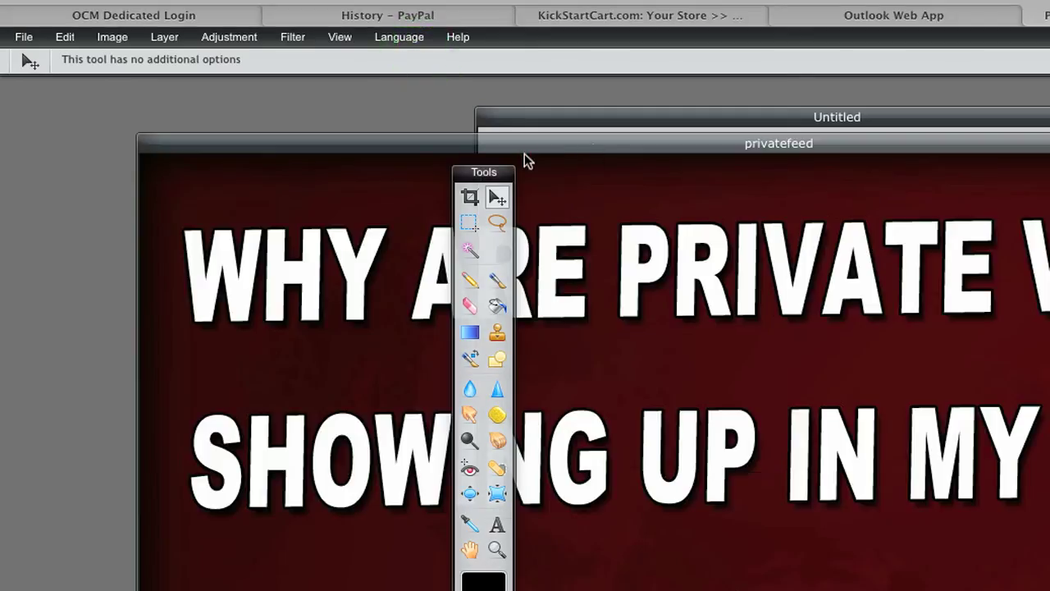
Move the privatefeed window clear of the Untitled image and copy its Background layer into Untitled above the html5beta thumbnail
{"action": "left_click_drag", "start_coordinate": [524, 153], "coordinate": [335, 186]}
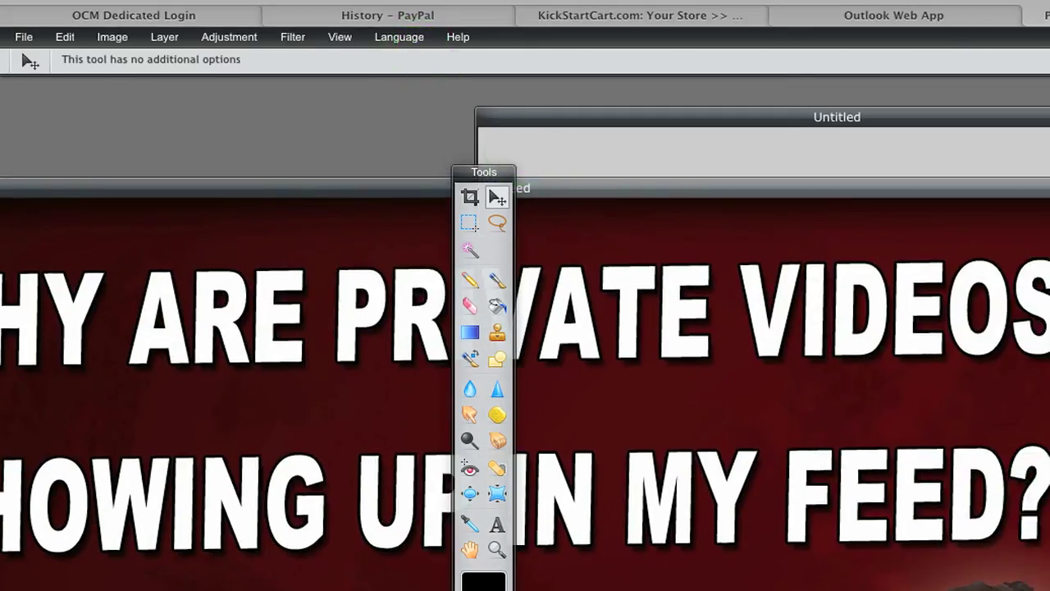
{"action": "left_click_drag", "start_coordinate": [889, 195], "coordinate": [317, 463]}
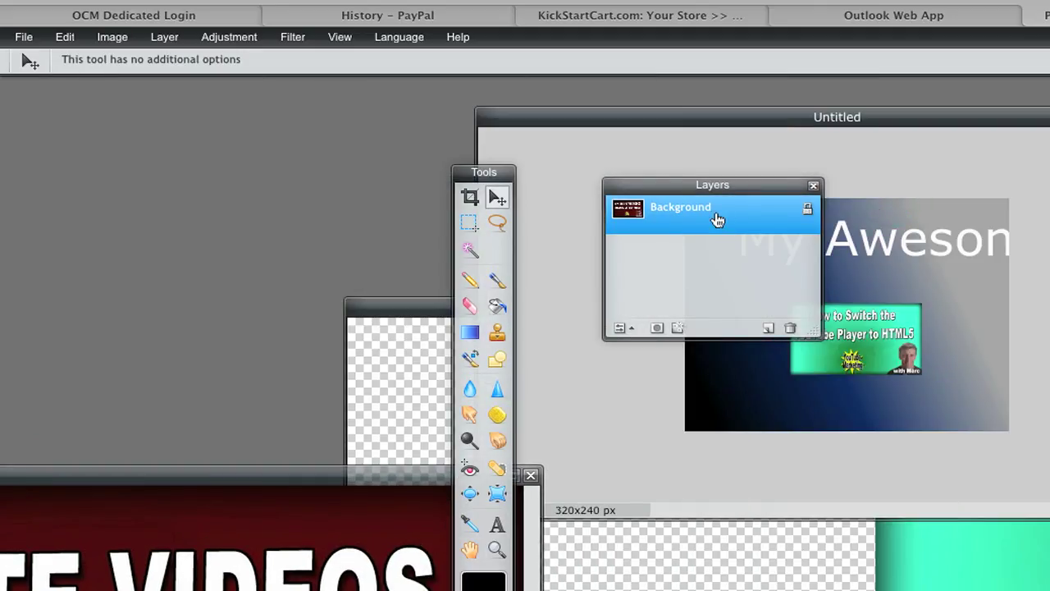
{"action": "left_click_drag", "start_coordinate": [860, 261], "coordinate": [897, 278]}
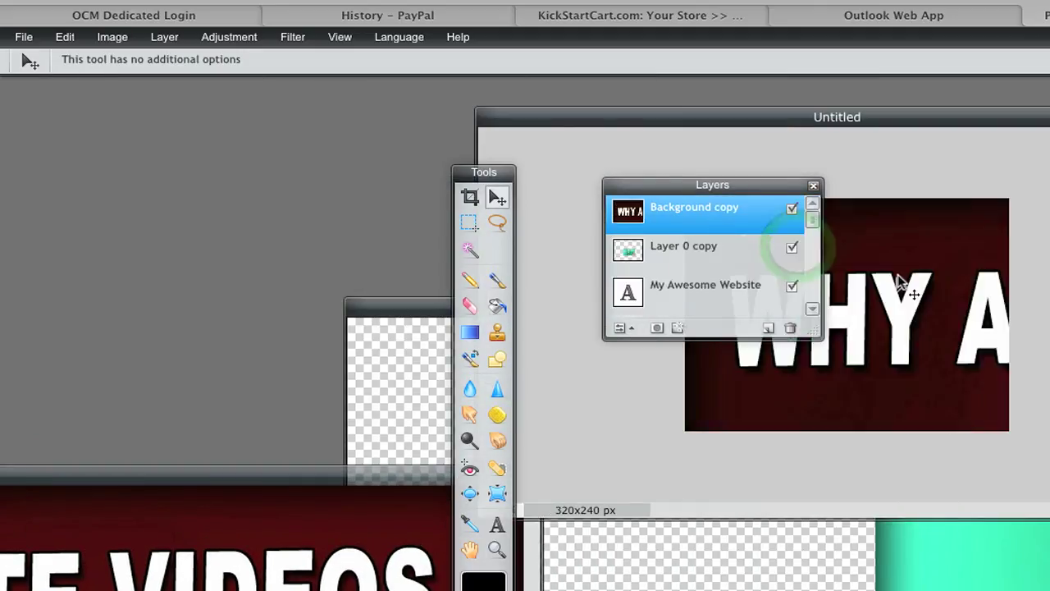
Hide the layer list and reposition the Untitled window and the Tools palette so the whole Untitled image is accessible
{"action": "left_click", "coordinate": [812, 185]}
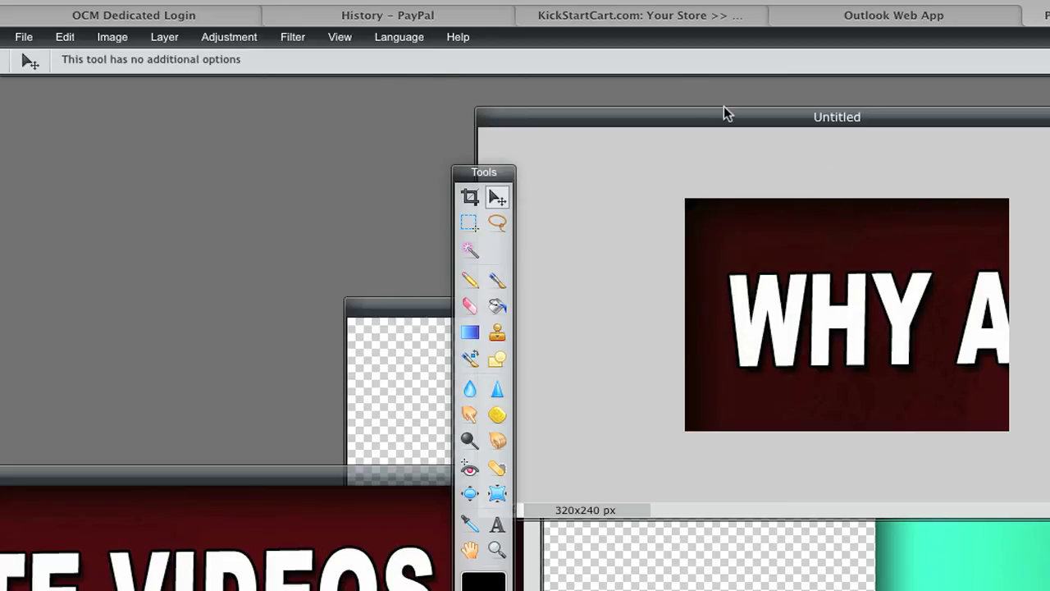
{"action": "left_click_drag", "start_coordinate": [598, 121], "coordinate": [446, 80]}
{"action": "left_click_drag", "start_coordinate": [482, 172], "coordinate": [168, 149]}
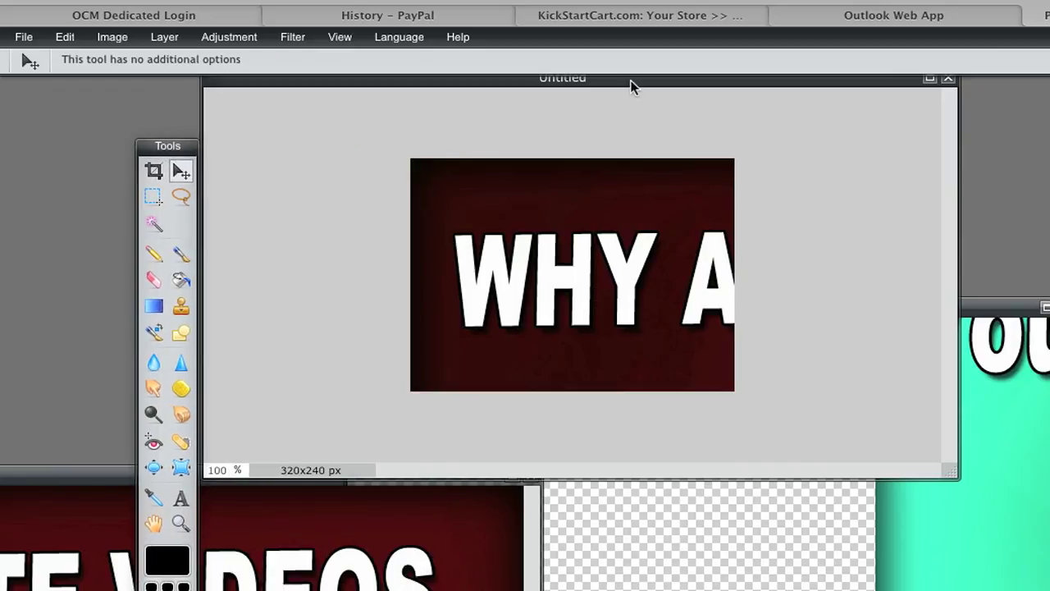